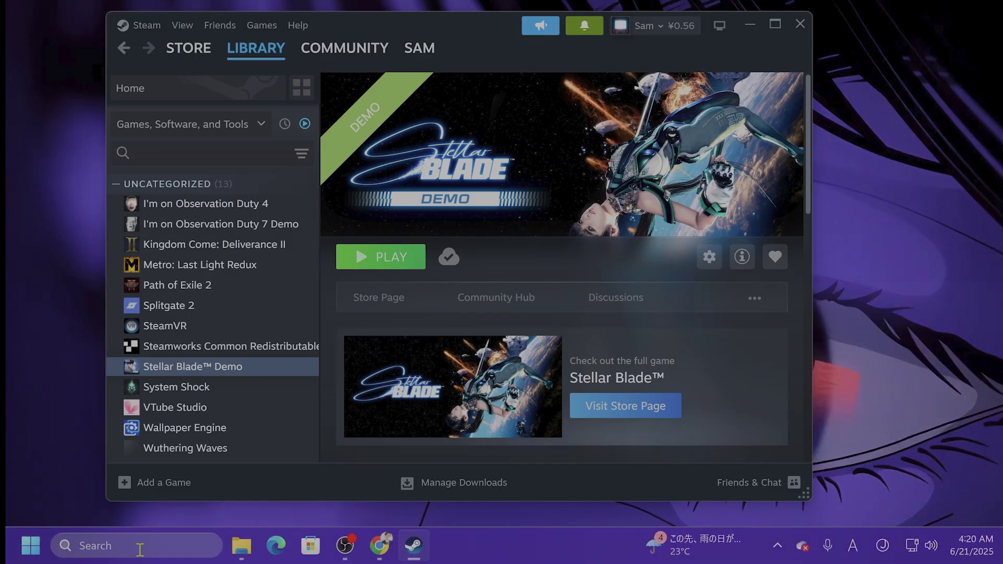
- Find NVIDIA Control Panel with a Windows search for 'nvidi' and launch it to Manage 3D settings
left_click(140, 546)
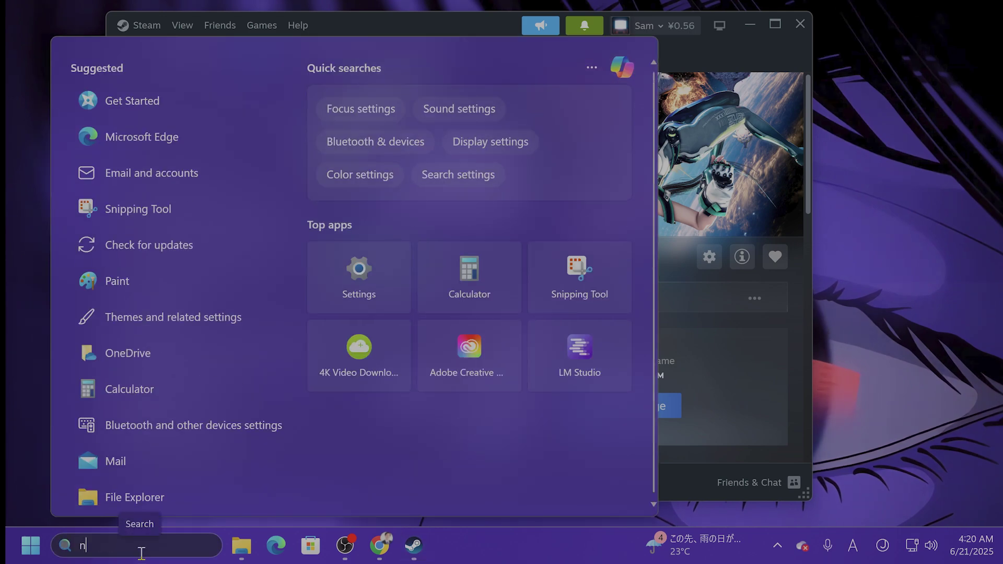
type("nvidi")
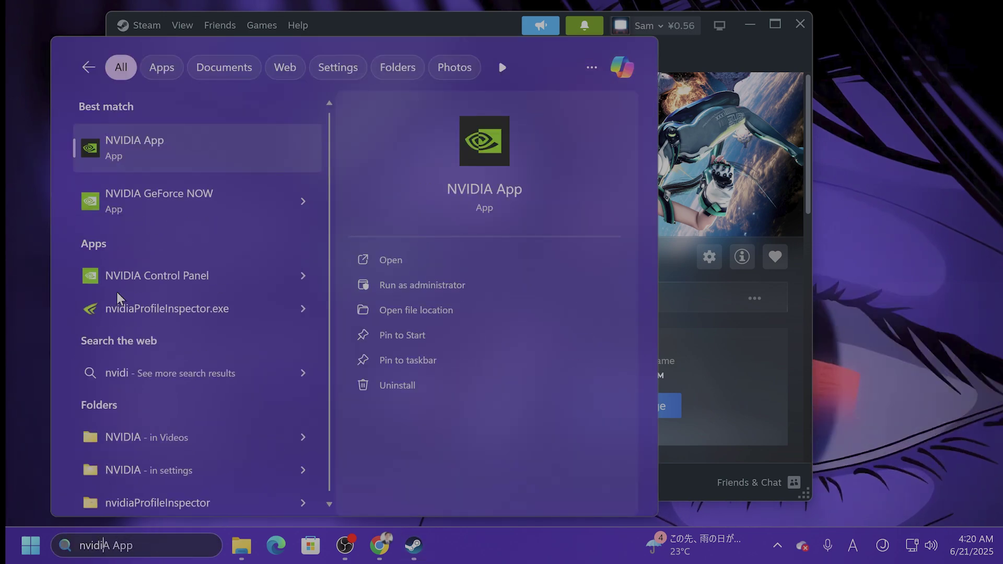
left_click(167, 280)
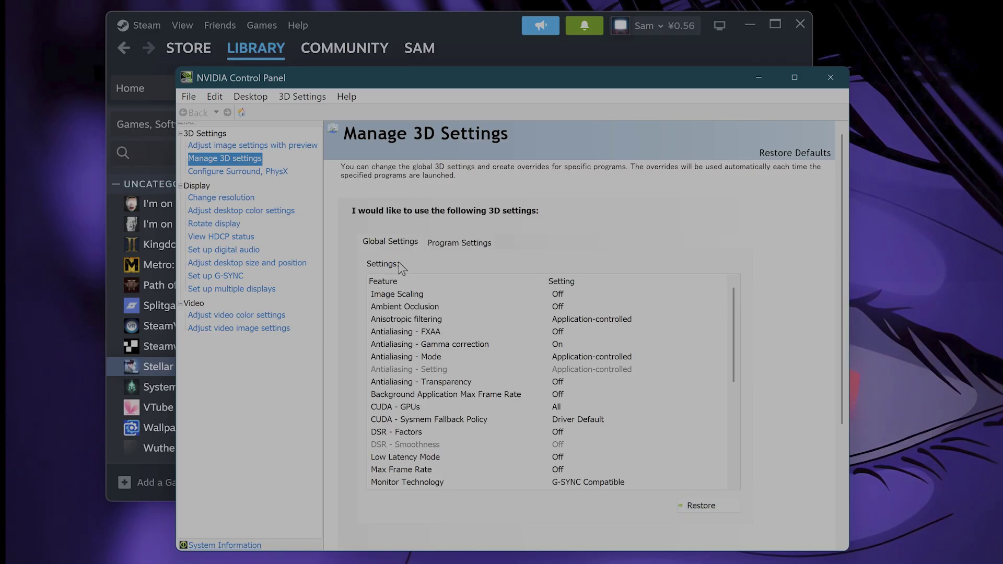
- Leave the global Shader Cache Size at Unlimited, then close NVIDIA Control Panel
scroll(540, 399, "down", 3)
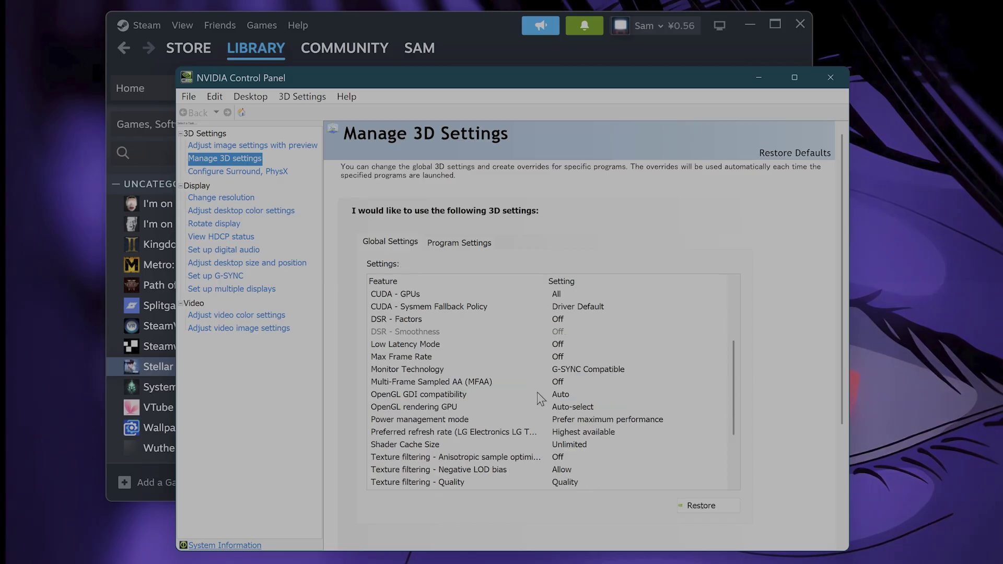
left_click(421, 448)
left_click(584, 446)
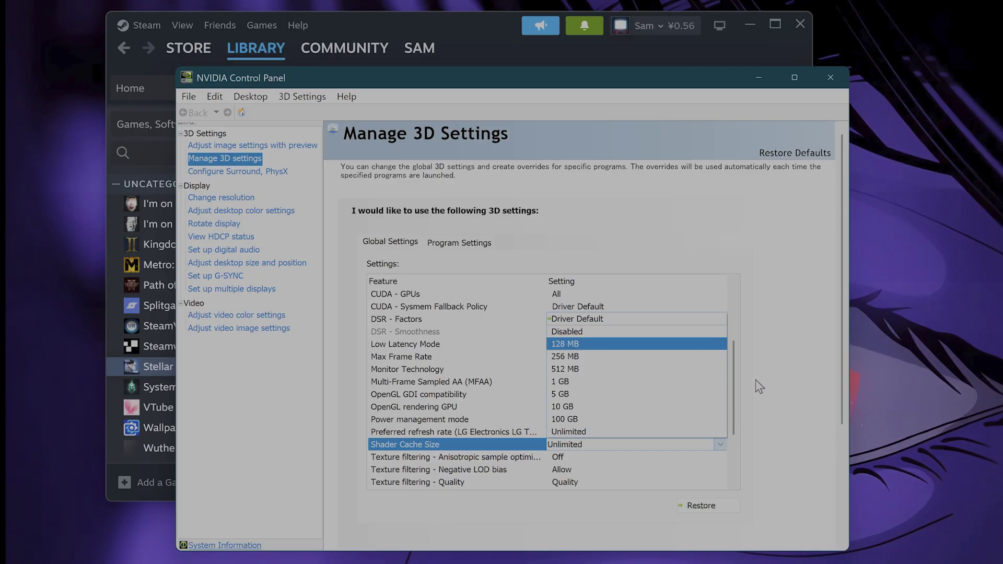
left_click(760, 401)
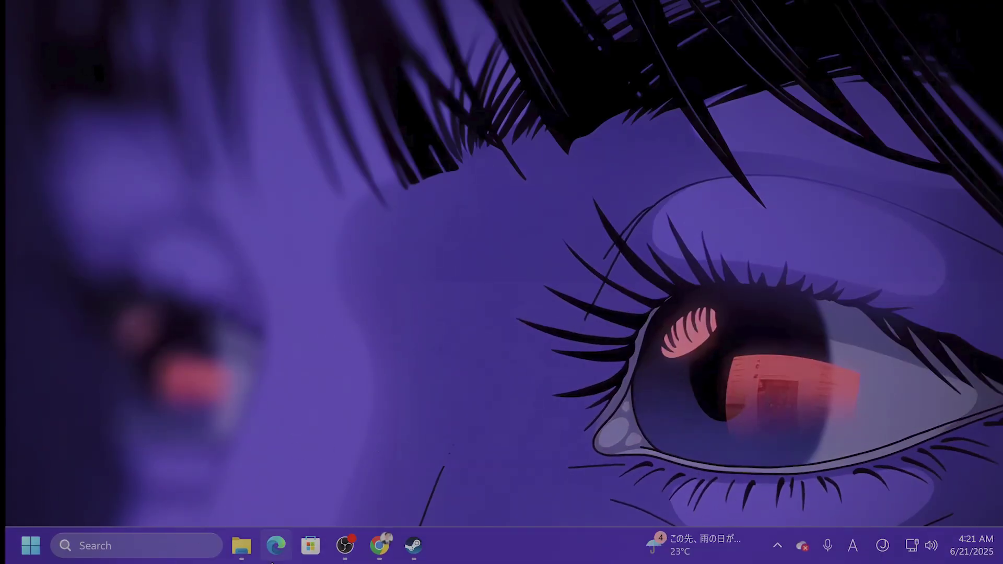
- In File Explorer, go to Local Disk (C:) > Users and open your personal user folder
left_click(249, 541)
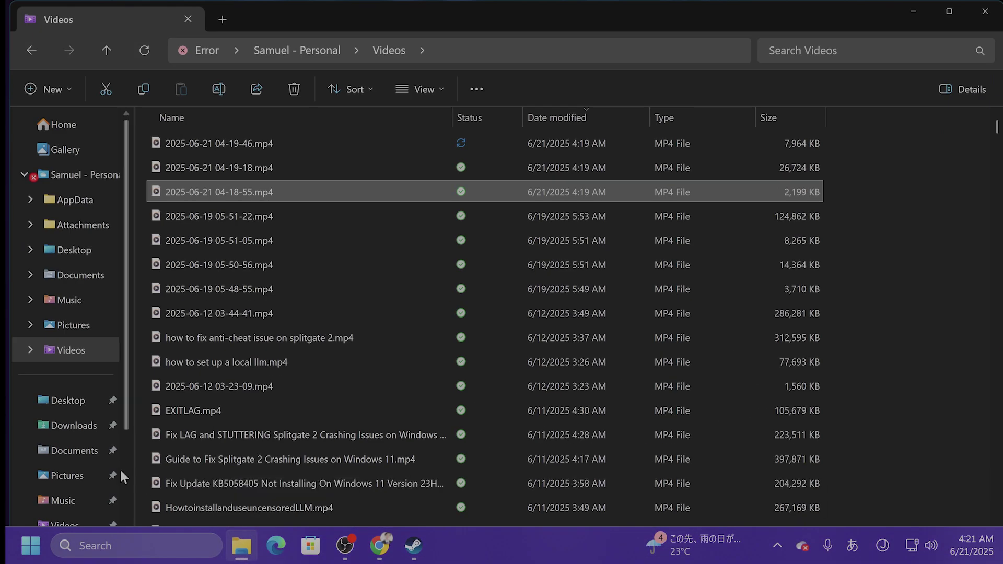
scroll(105, 475, "down", 3)
left_click(96, 478)
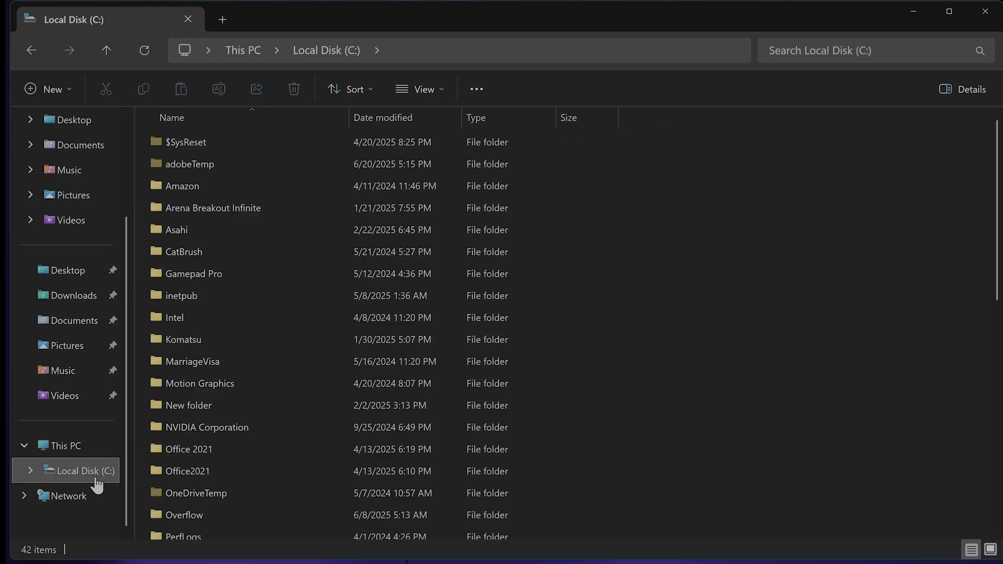
scroll(256, 355, "down", 8)
scroll(267, 429, "up", 8)
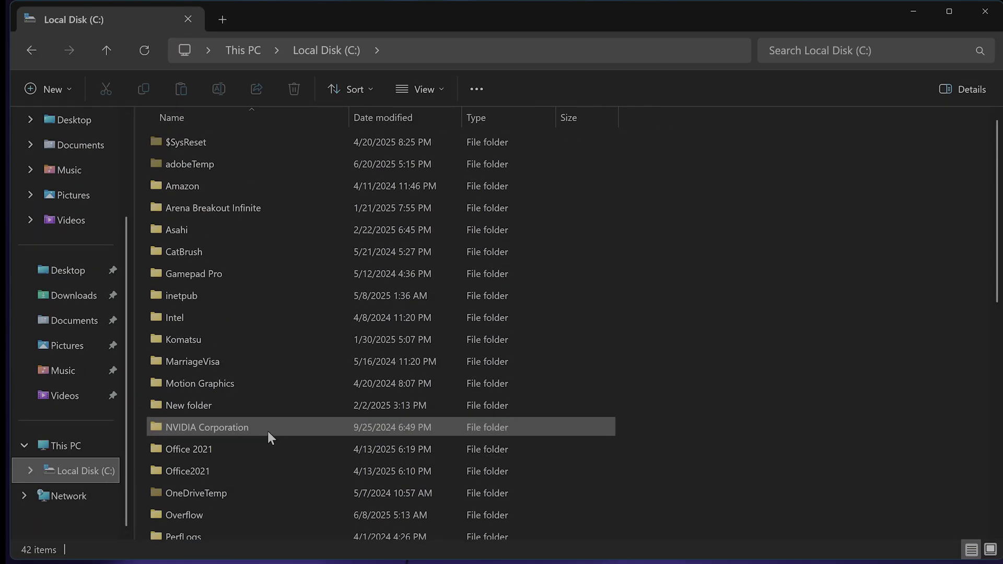
scroll(272, 421, "down", 6)
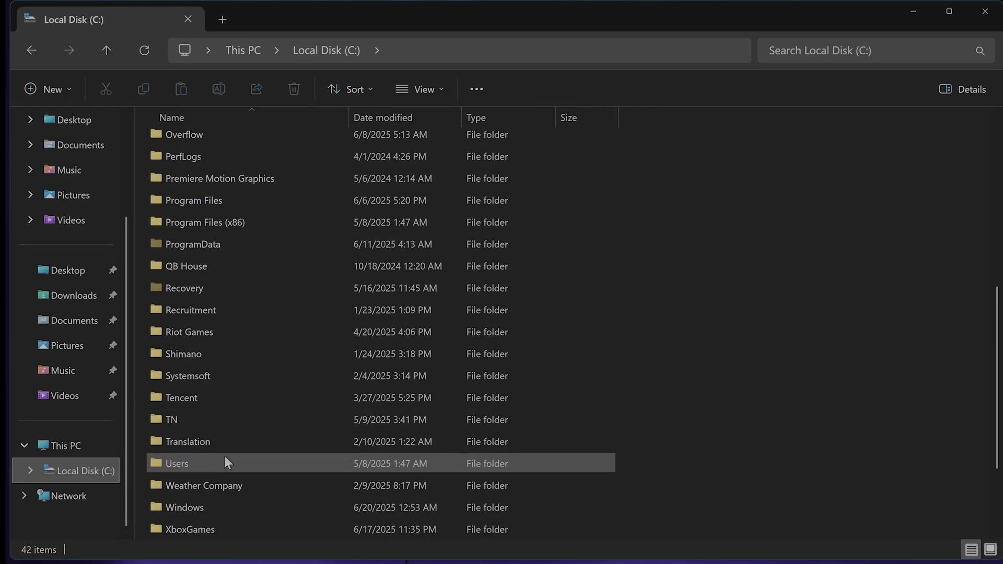
double_click(224, 455)
left_click(189, 185)
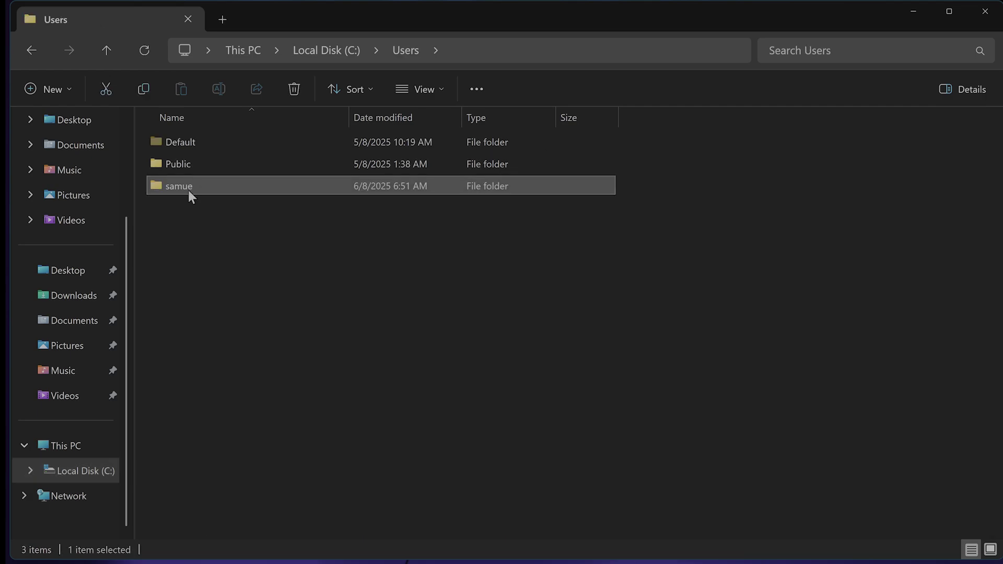
double_click(188, 190)
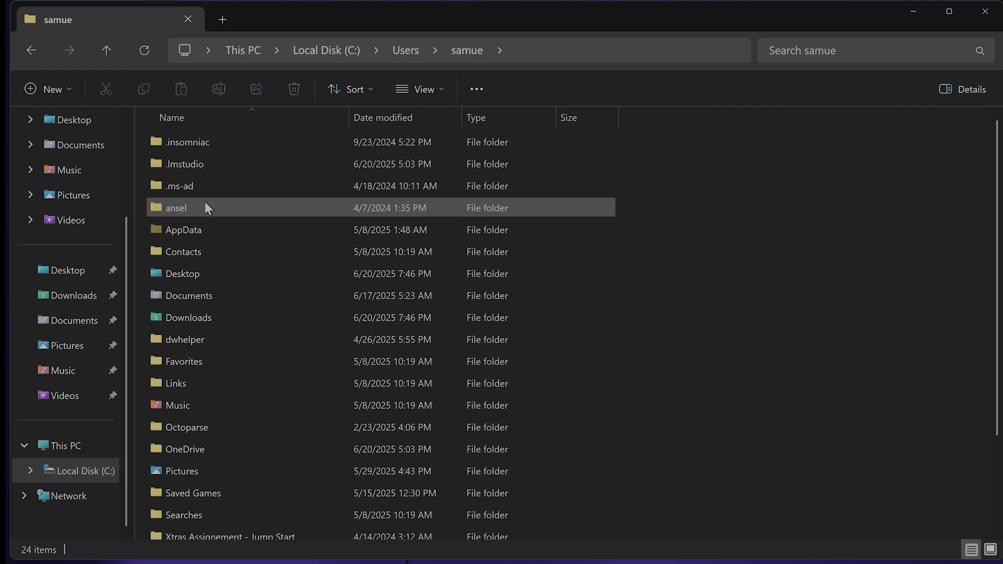
- Turn on hidden items so AppData appears, then open the AppData folder
left_click(203, 230)
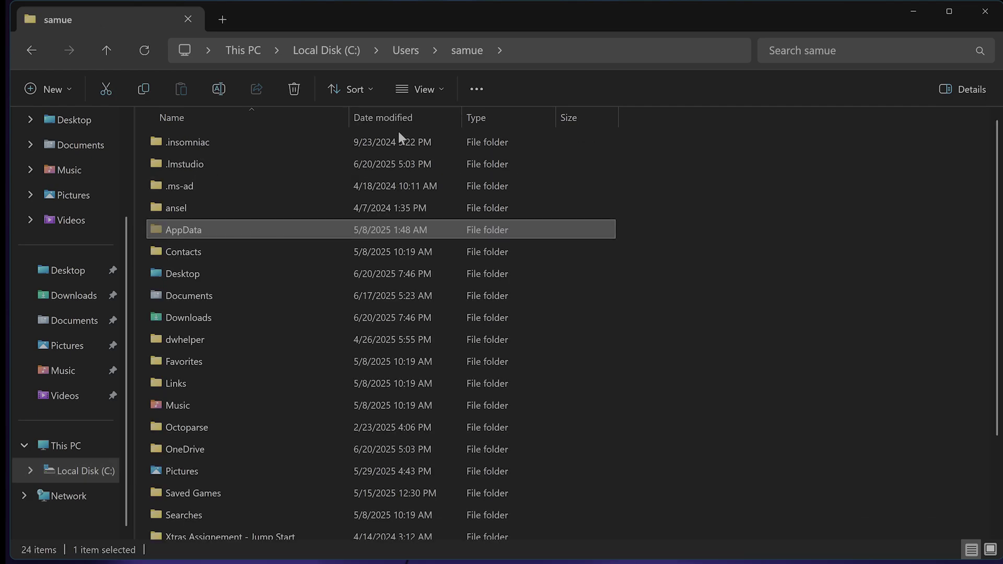
left_click(422, 91)
mouse_move(462, 380)
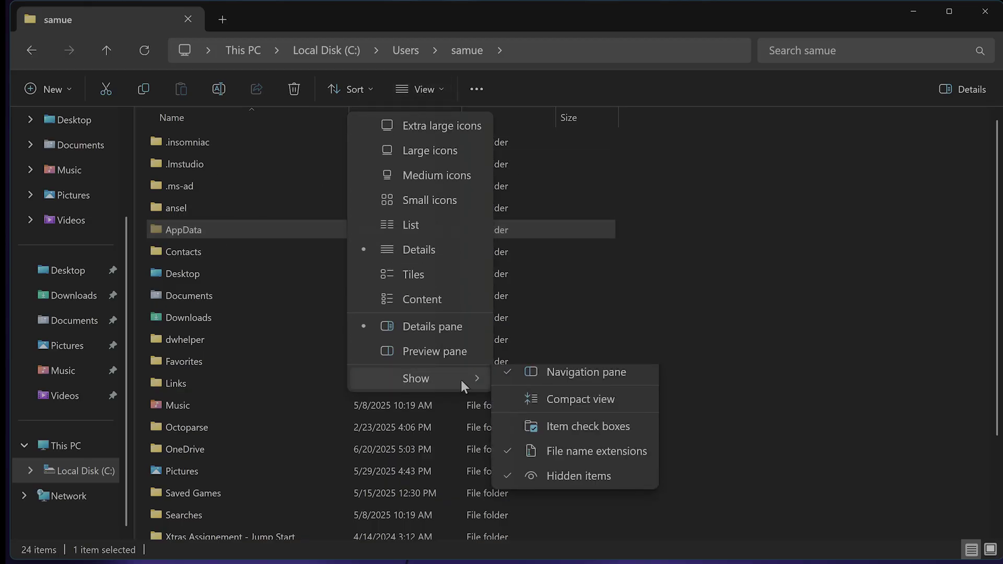
left_click(624, 484)
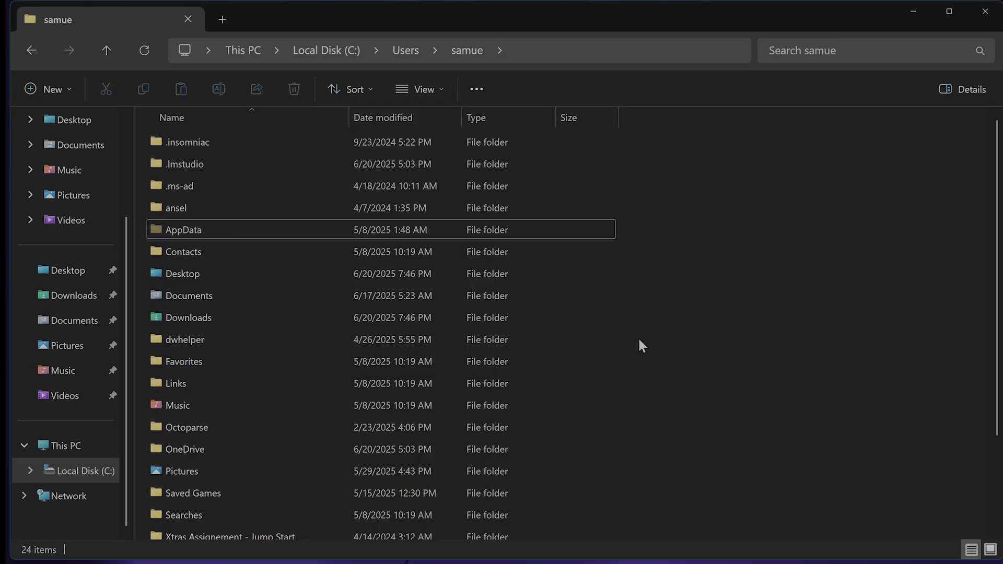
left_click(189, 233)
double_click(189, 232)
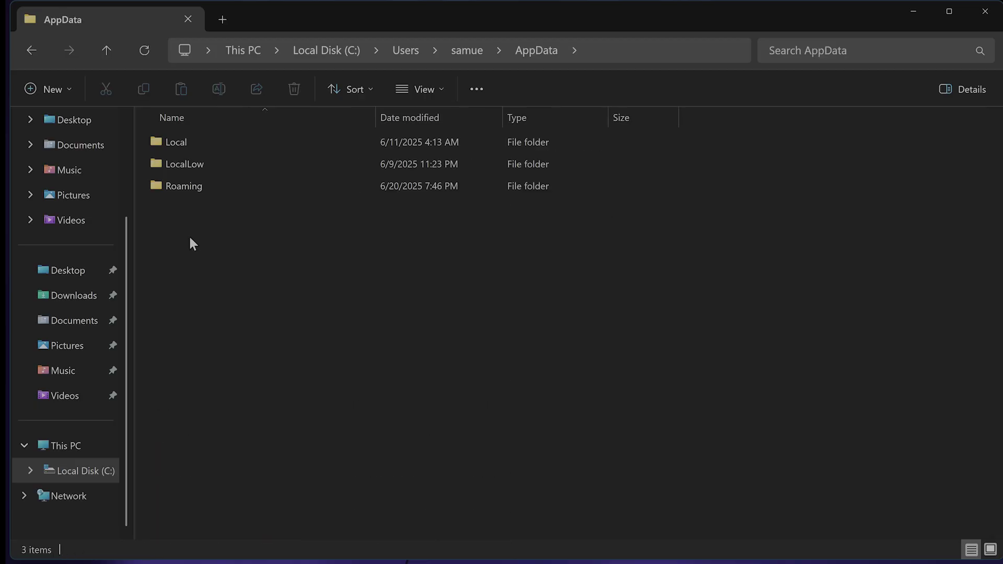
- Open Local, then SB > Saved > Config > WindowsNoEditor to reach the .ini files
double_click(205, 145)
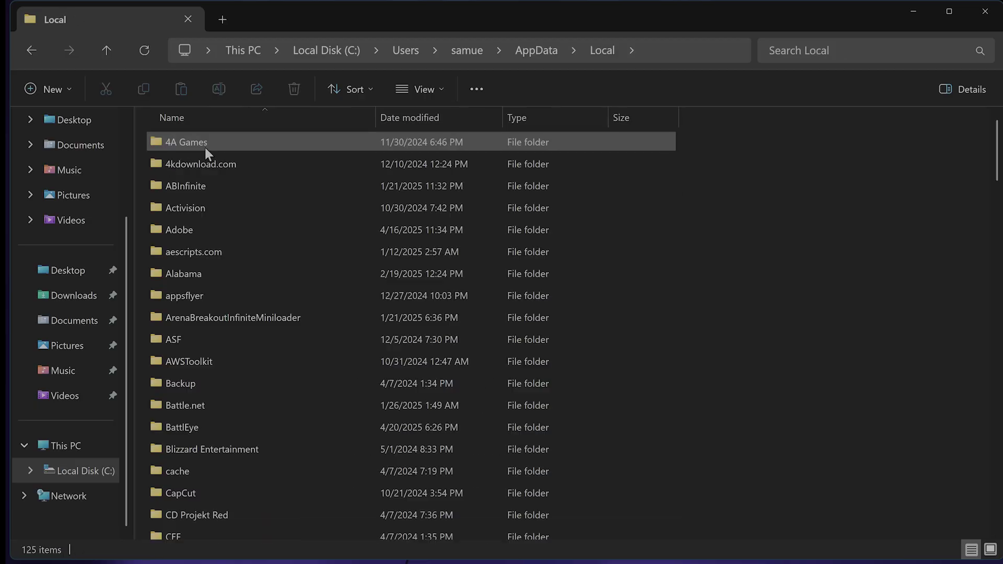
scroll(274, 313, "down", 5)
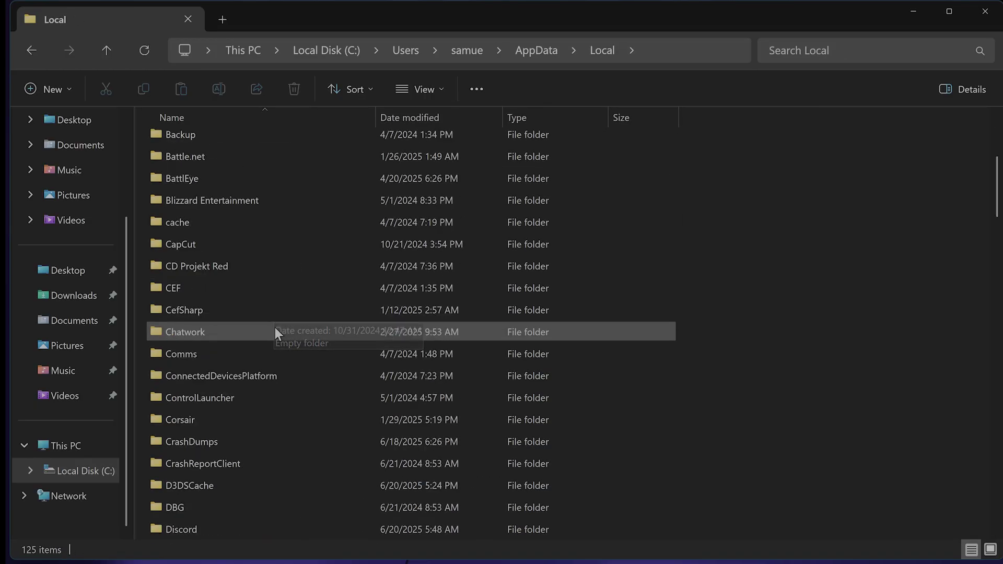
scroll(276, 333, "down", 6)
scroll(277, 334, "up", 4)
scroll(282, 337, "down", 15)
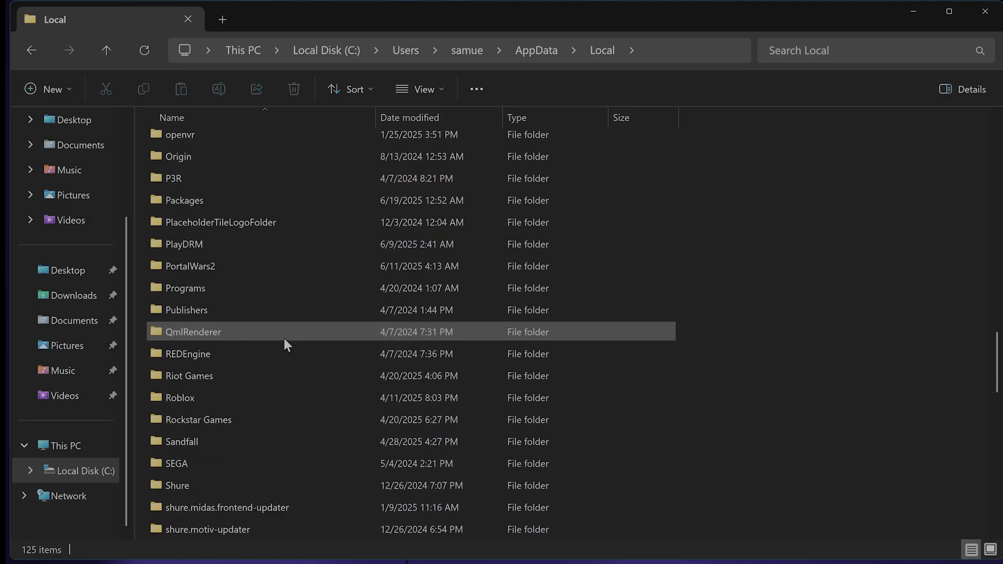
scroll(283, 336, "down", 4)
scroll(256, 415, "down", 2)
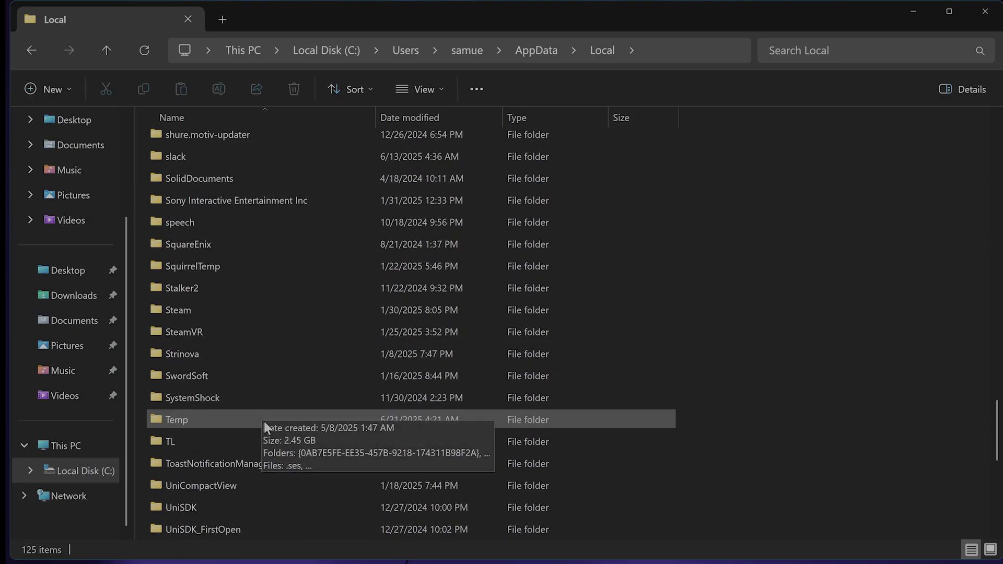
scroll(279, 395, "up", 6)
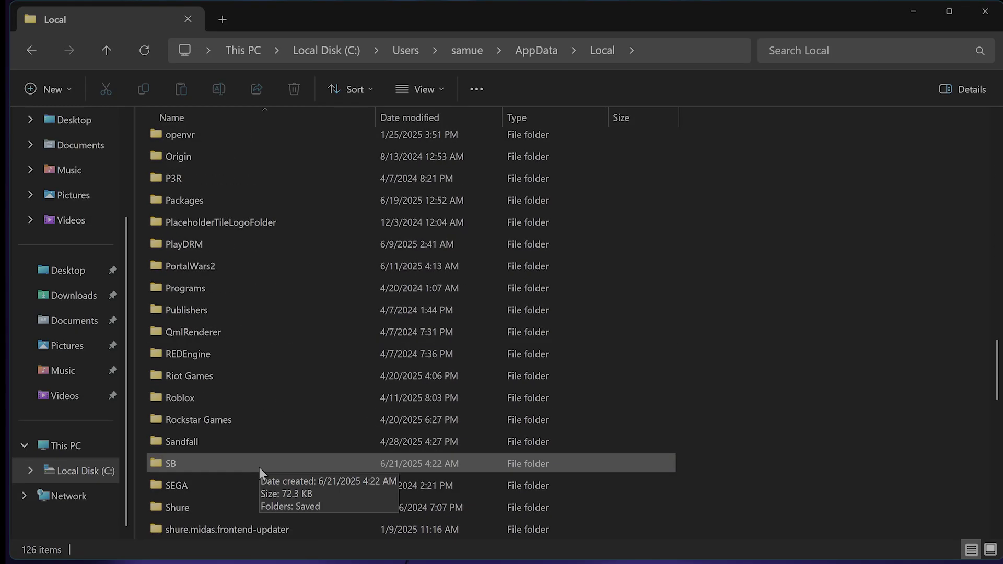
double_click(258, 464)
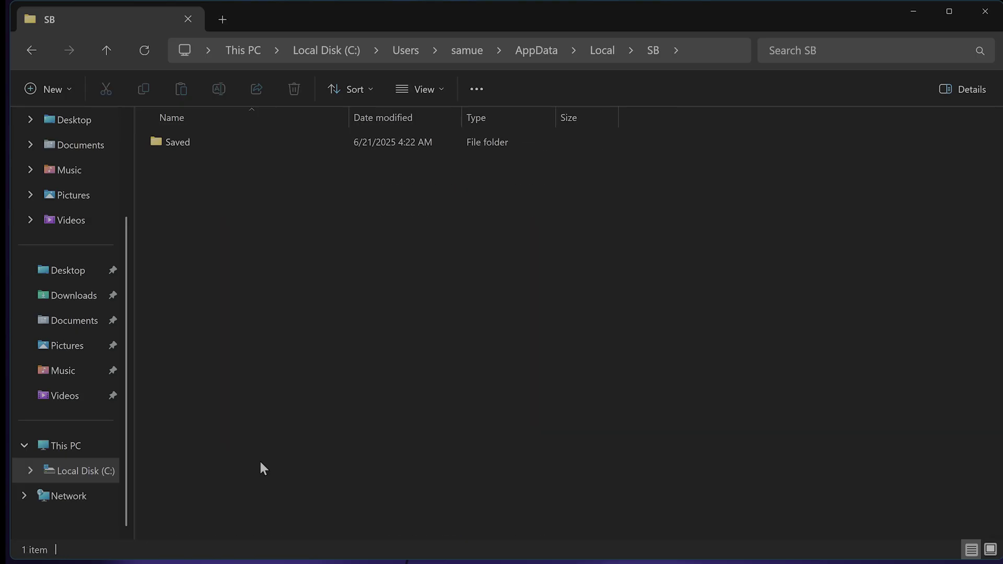
double_click(212, 141)
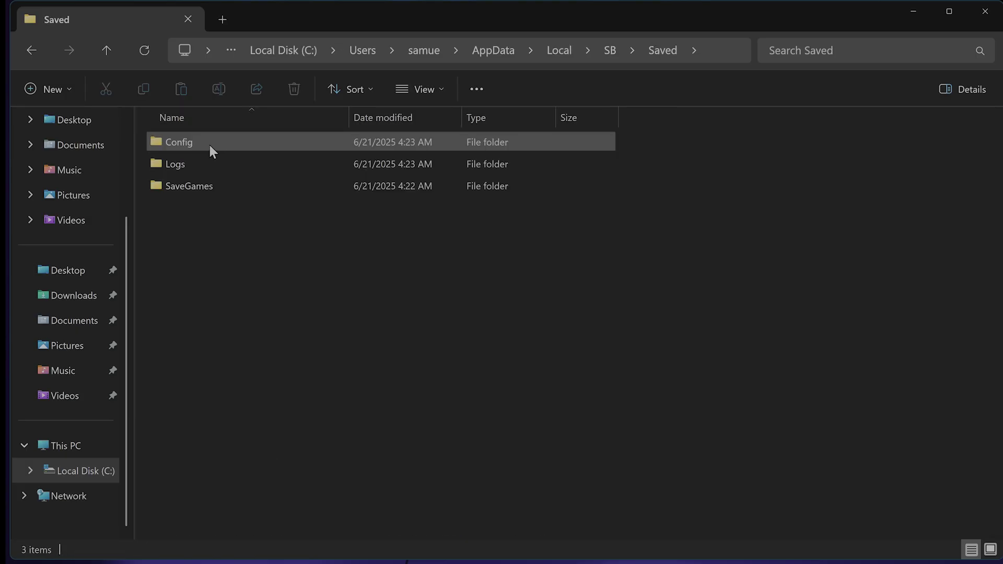
double_click(209, 143)
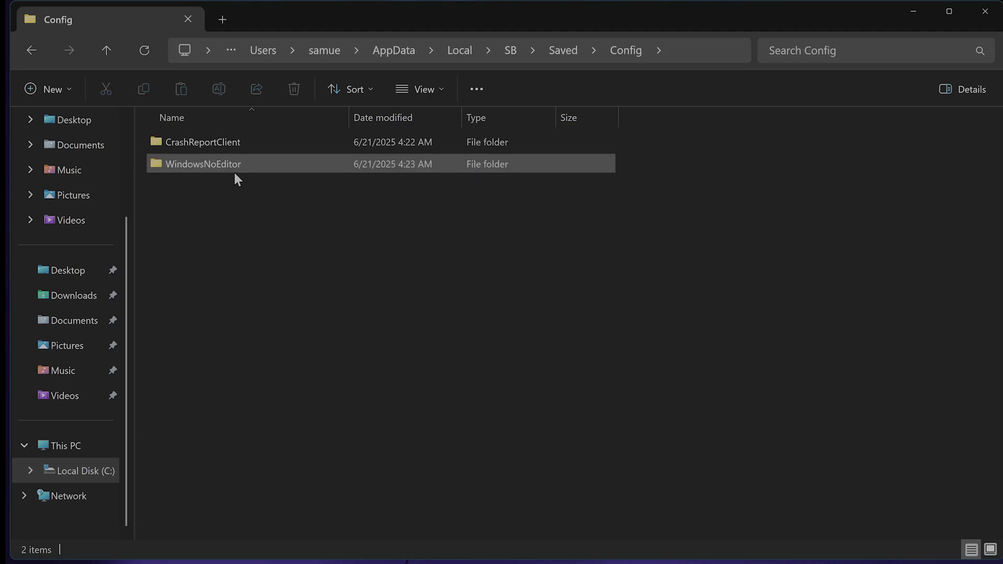
double_click(233, 165)
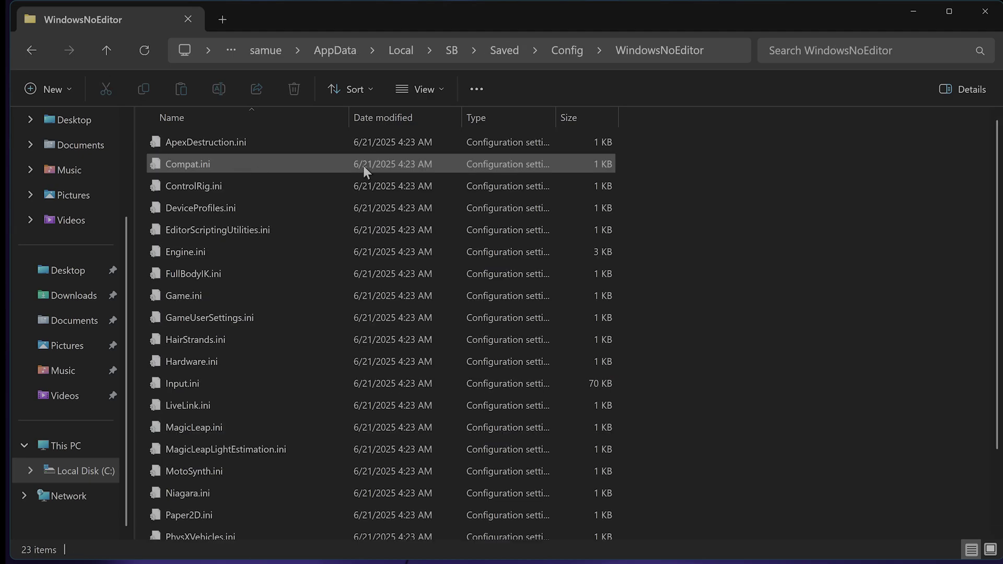
- Select all 23 .ini files in WindowsNoEditor, then go back up to the Config folder
left_click_drag(703, 152, 368, 265)
left_click(726, 131)
left_click_drag(704, 131, 283, 559)
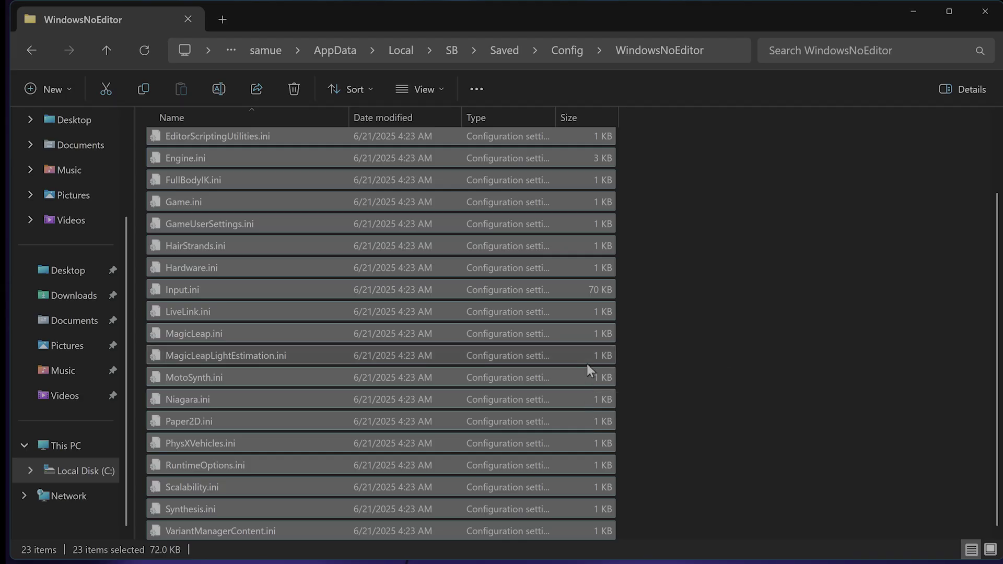
left_click(32, 54)
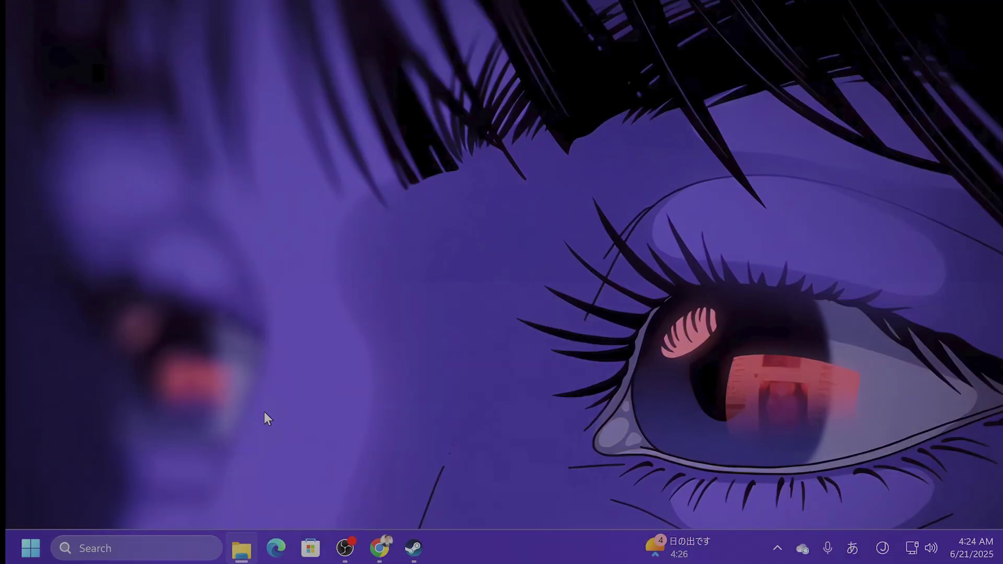
- Reopen NVIDIA Control Panel via an 'nv' search and load Stellar Blade (sb.exe) program settings
left_click(926, 6)
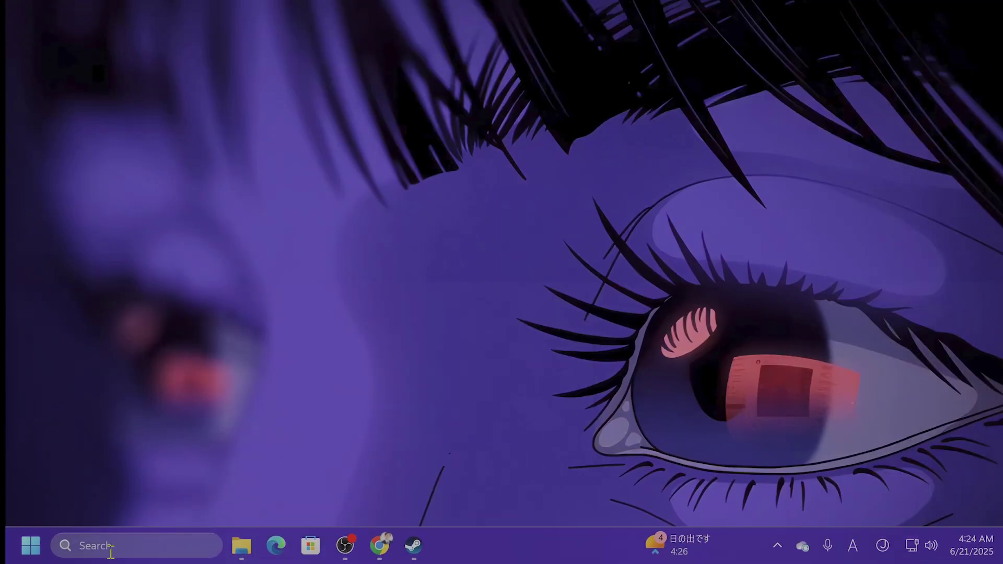
left_click(151, 544)
type("nv")
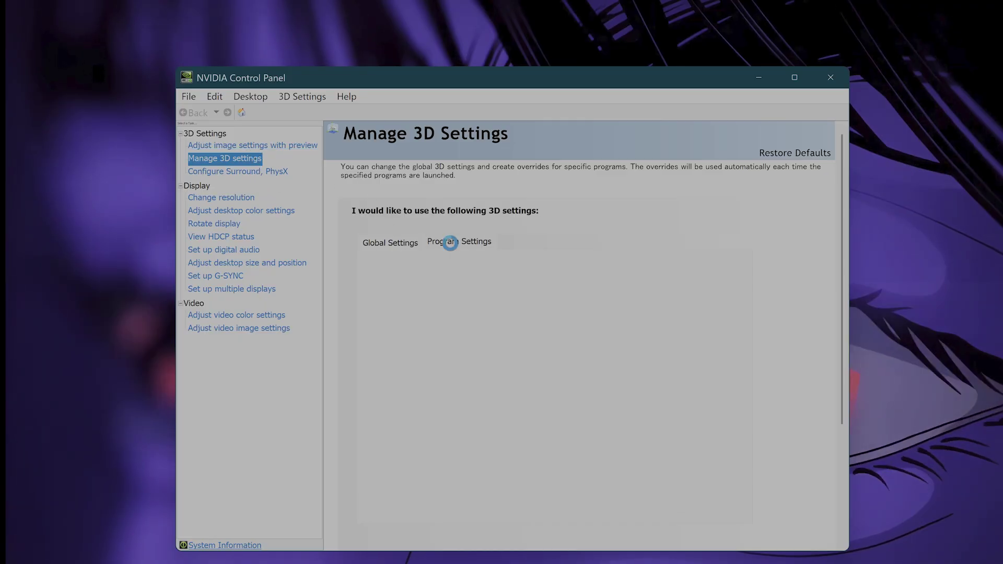
left_click(450, 245)
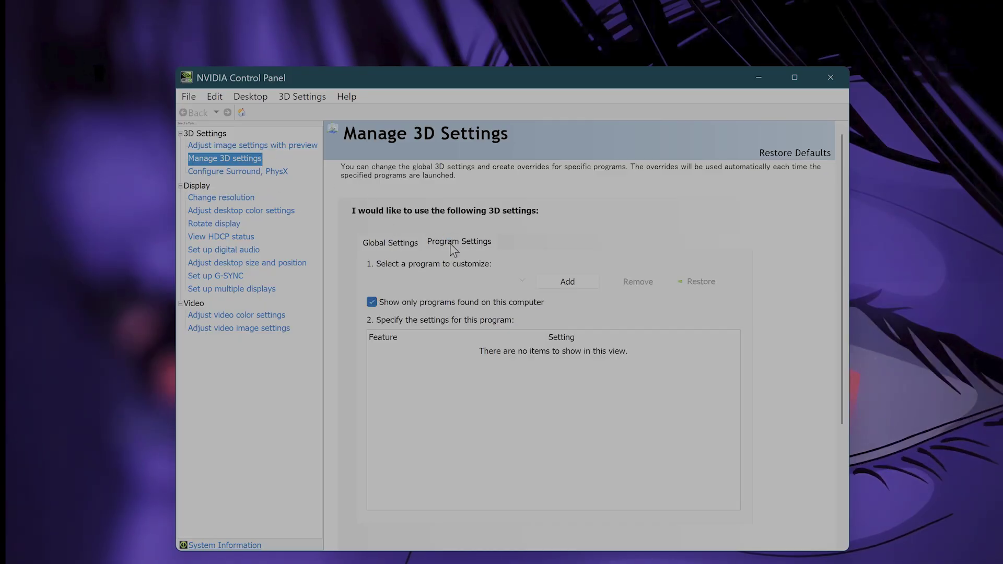
left_click(517, 280)
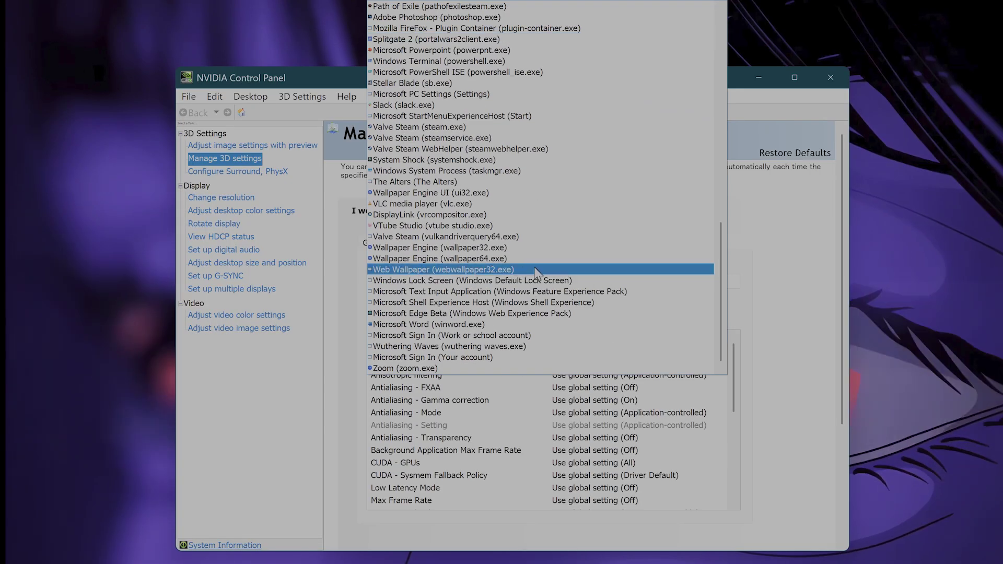
left_click(438, 85)
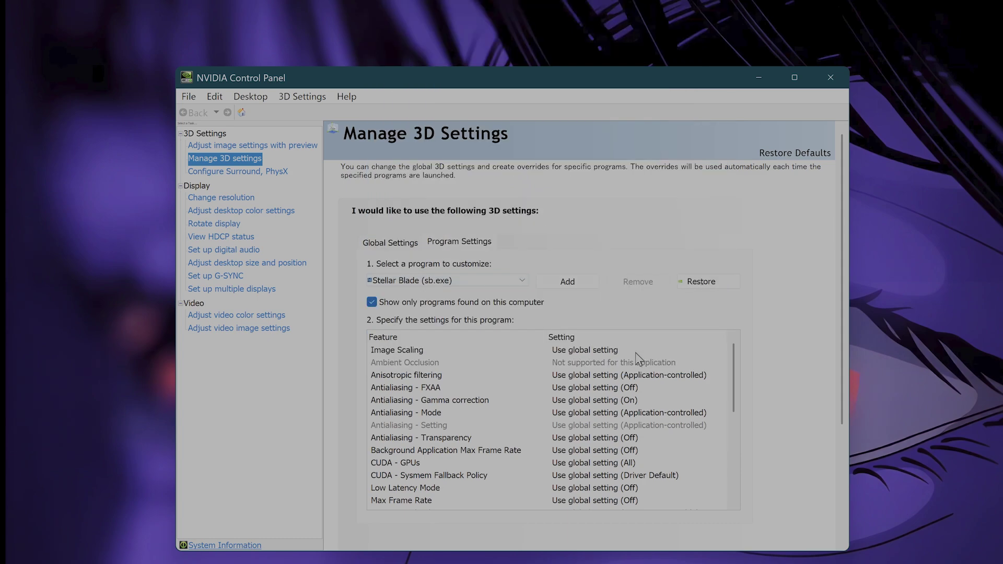
- Try a 331 FPS Max Frame Rate cap for Stellar Blade, then cancel without applying
left_click(402, 501)
scroll(549, 470, "down", 1)
left_click(600, 462)
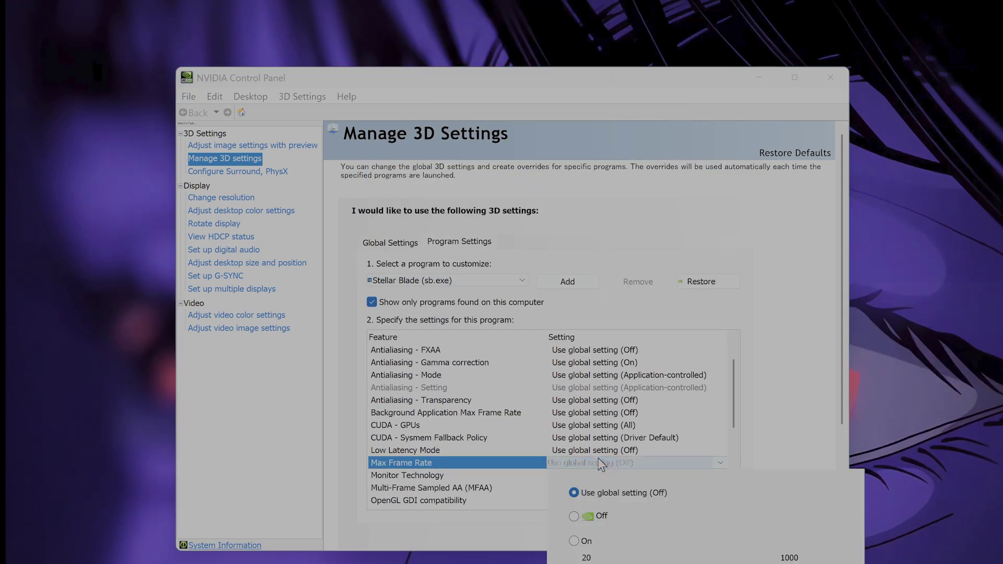
scroll(648, 438, "down", 1)
left_click_drag(666, 76, 604, 10)
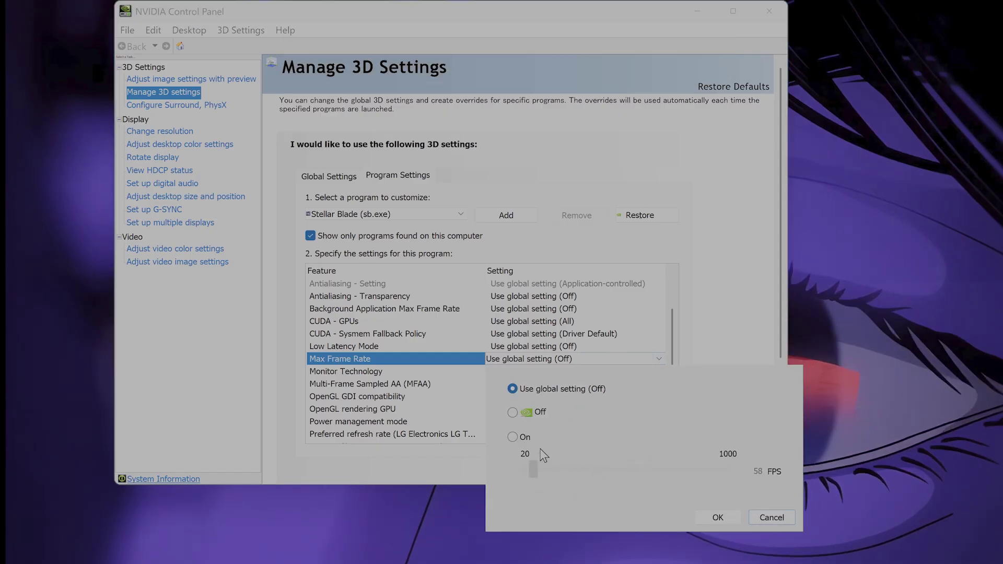
left_click(512, 436)
left_click_drag(533, 466, 569, 469)
left_click(781, 522)
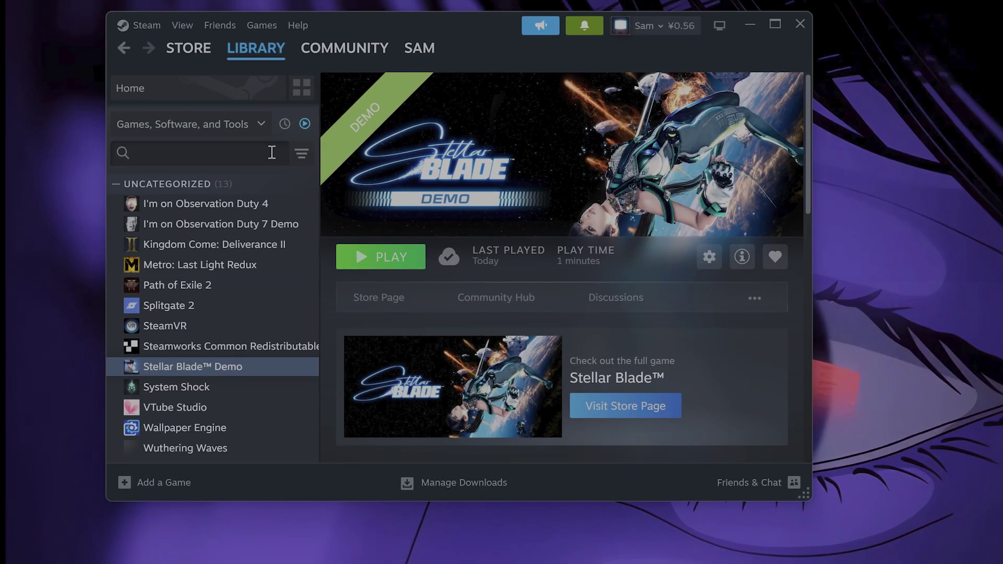
- Open Properties for Stellar Blade™ Demo in the Steam Library and view its Installed Files
right_click(225, 371)
left_click(258, 352)
left_click(226, 180)
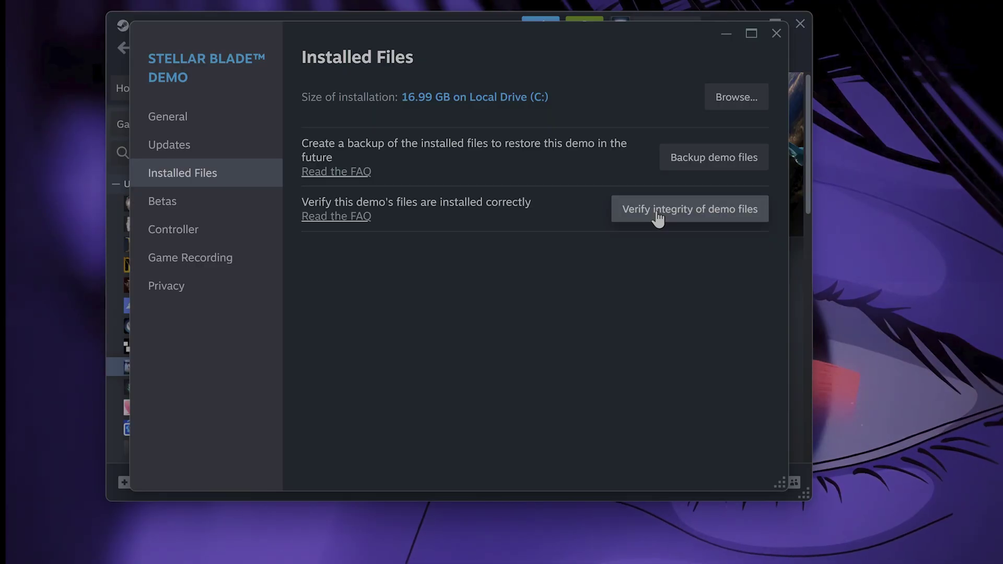
- Show the demo's General properties to confirm the Steam Overlay toggle is off
left_click(211, 123)
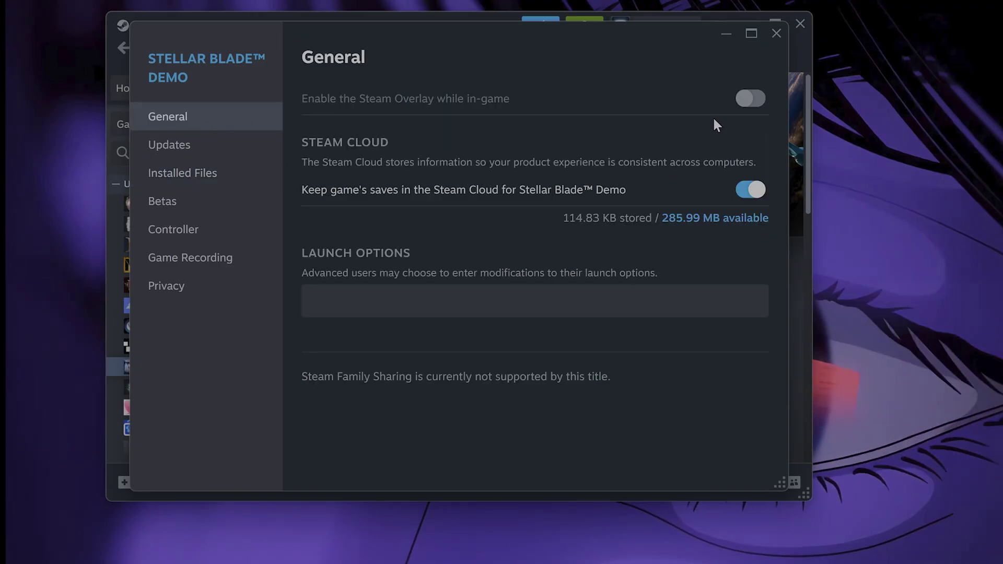